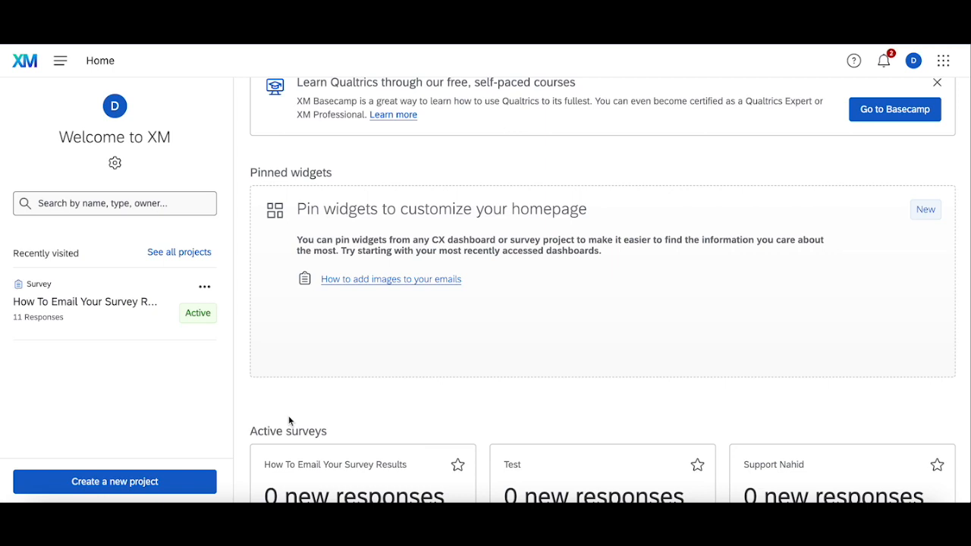
Open the workflows of the survey project How To Email Your Survey Results
{"action": "left_click", "coordinate": [111, 324]}
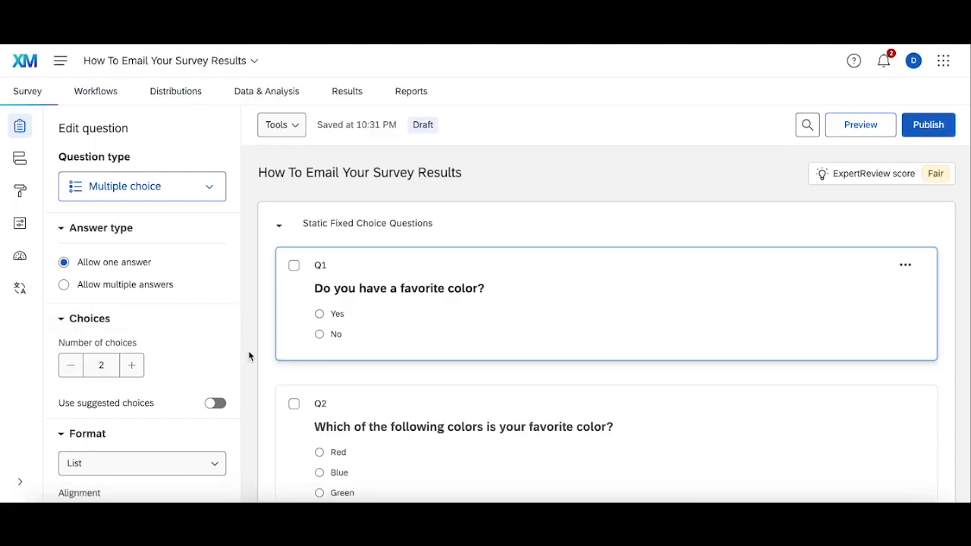
{"action": "left_click", "coordinate": [112, 96]}
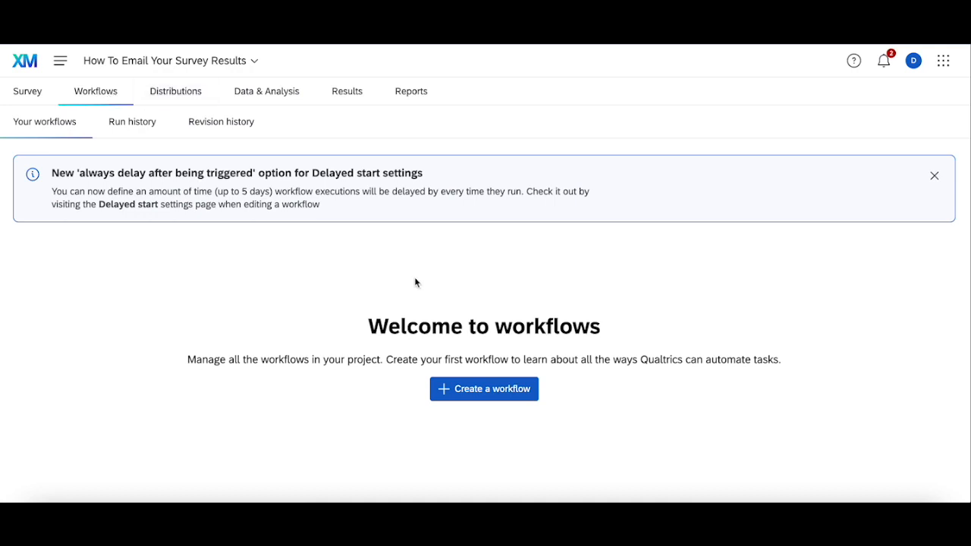
{"action": "scroll", "coordinate": [300, 298], "scroll_direction": "down", "scroll_amount": 1}
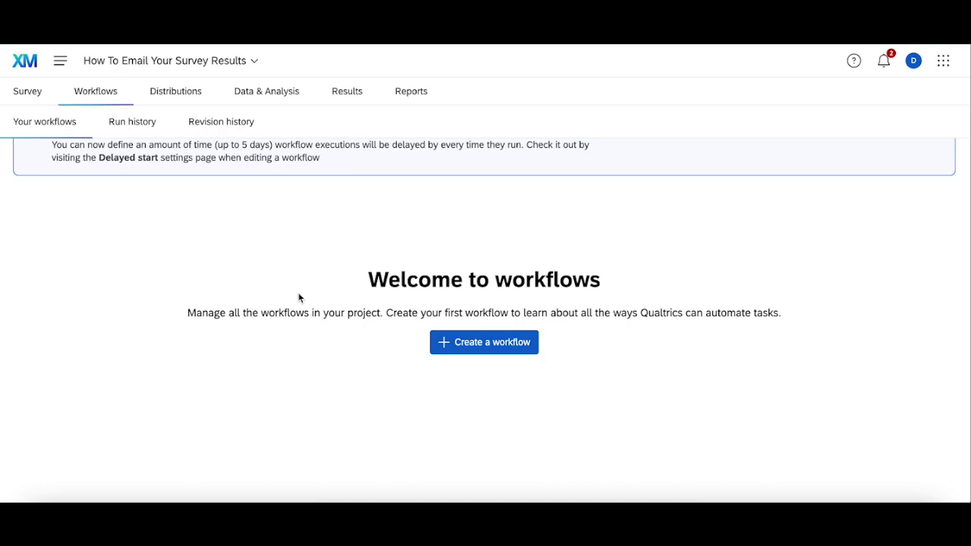
{"action": "scroll", "coordinate": [299, 298], "scroll_direction": "up", "scroll_amount": 1}
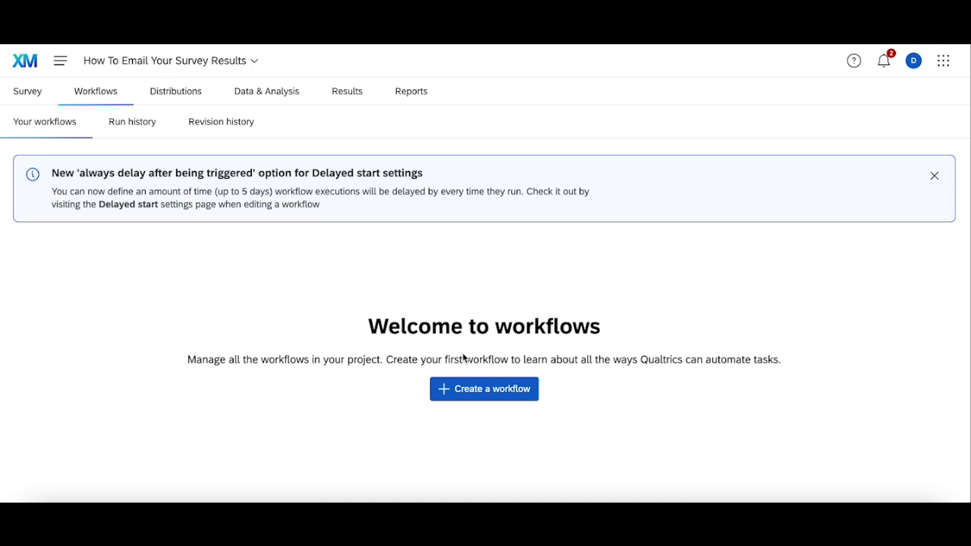
Create a workflow from scratch that starts on a Survey response event for newly created responses
{"action": "left_click", "coordinate": [507, 390]}
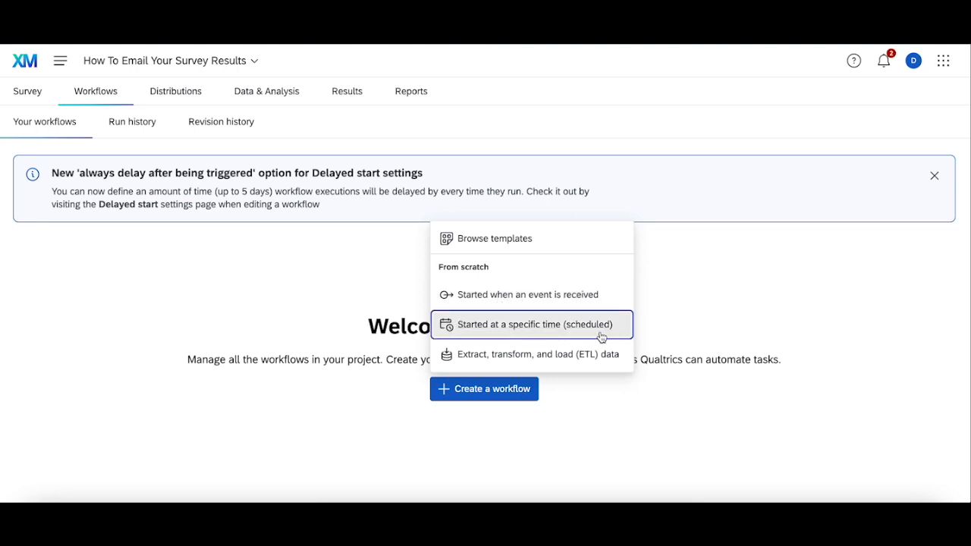
{"action": "left_click", "coordinate": [520, 298]}
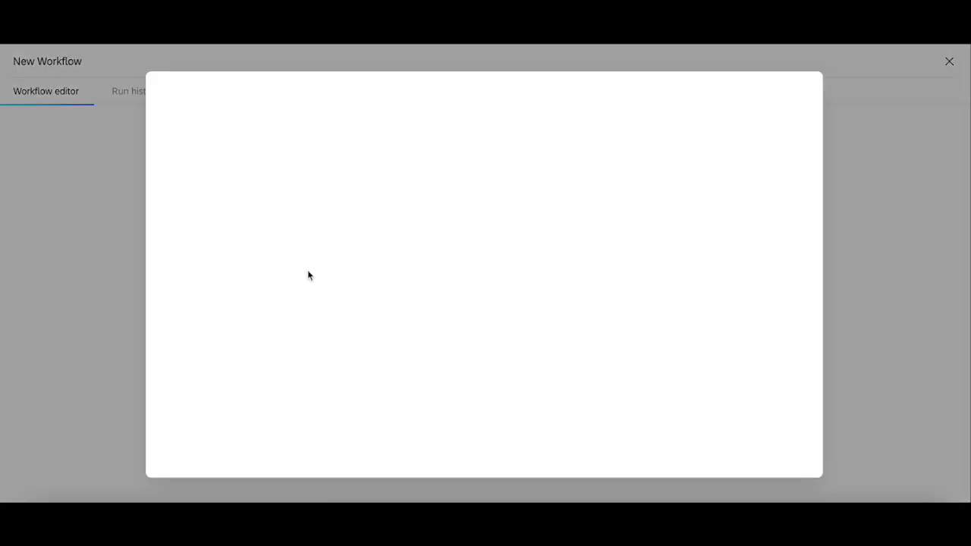
{"action": "scroll", "coordinate": [478, 342], "scroll_direction": "down", "scroll_amount": 1}
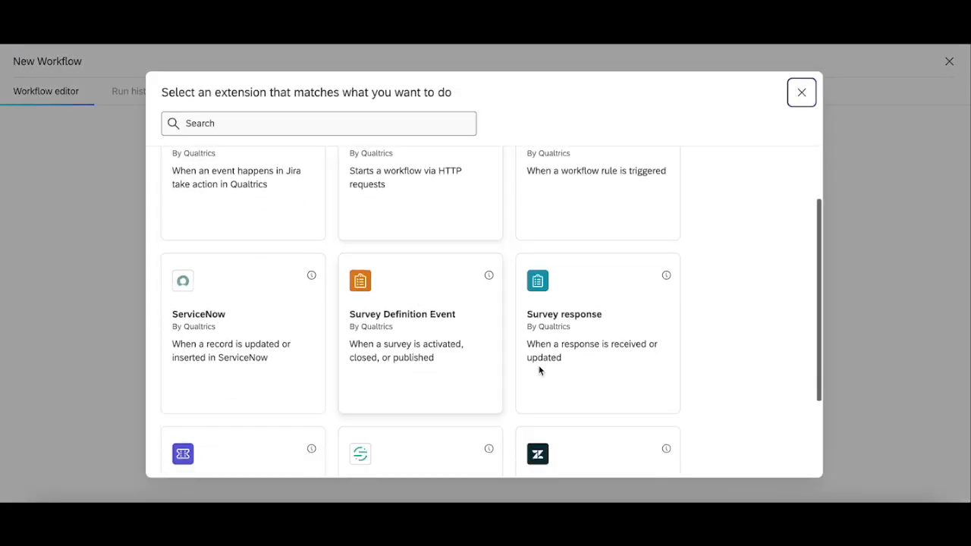
{"action": "left_click", "coordinate": [590, 325]}
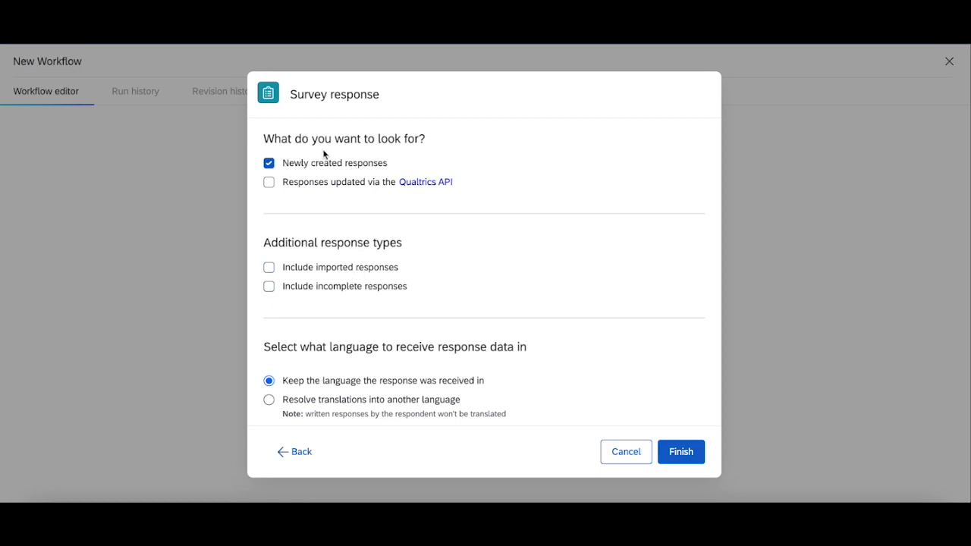
{"action": "left_click", "coordinate": [679, 449]}
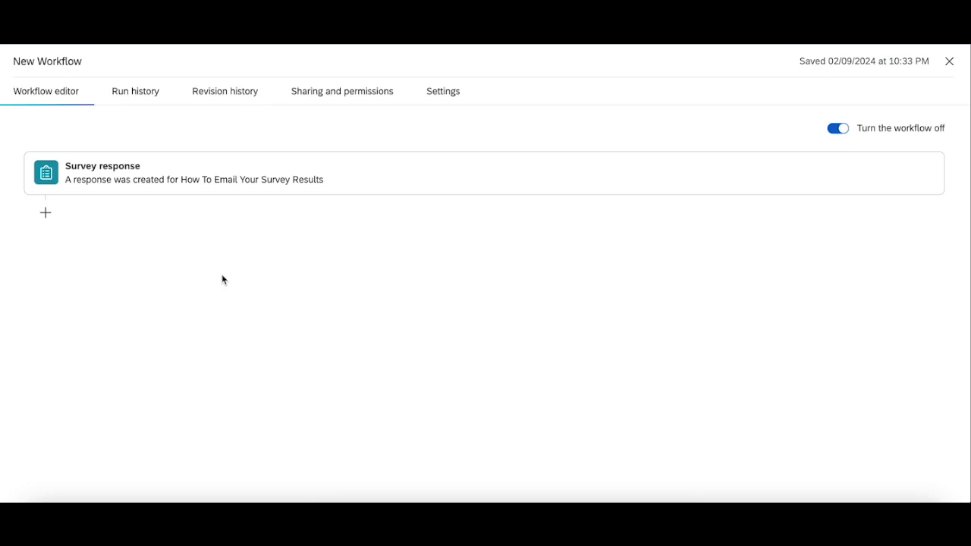
Add a task below the Survey response event, searching the extensions for "email" and choosing Email
{"action": "left_click", "coordinate": [47, 214]}
{"action": "left_click", "coordinate": [71, 245]}
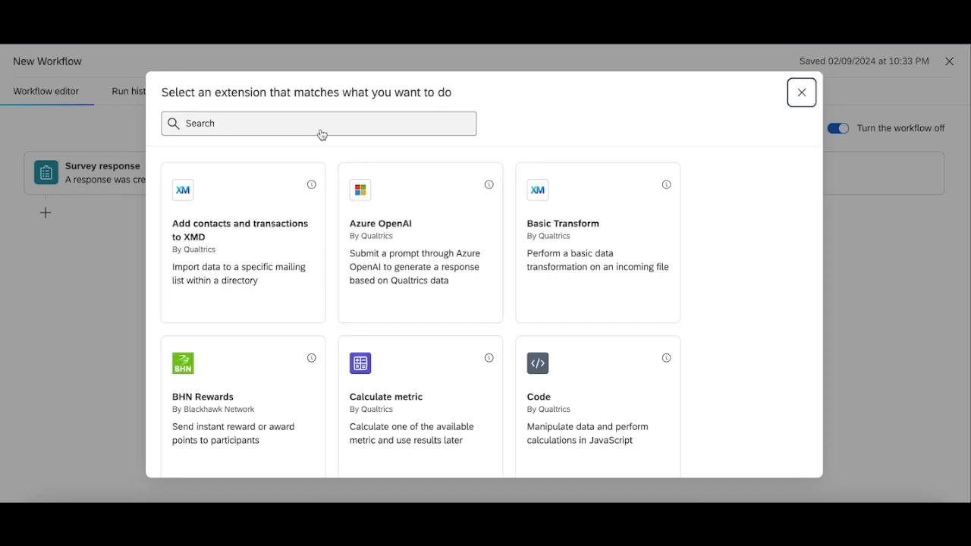
{"action": "left_click", "coordinate": [312, 120]}
{"action": "type", "text": "email"}
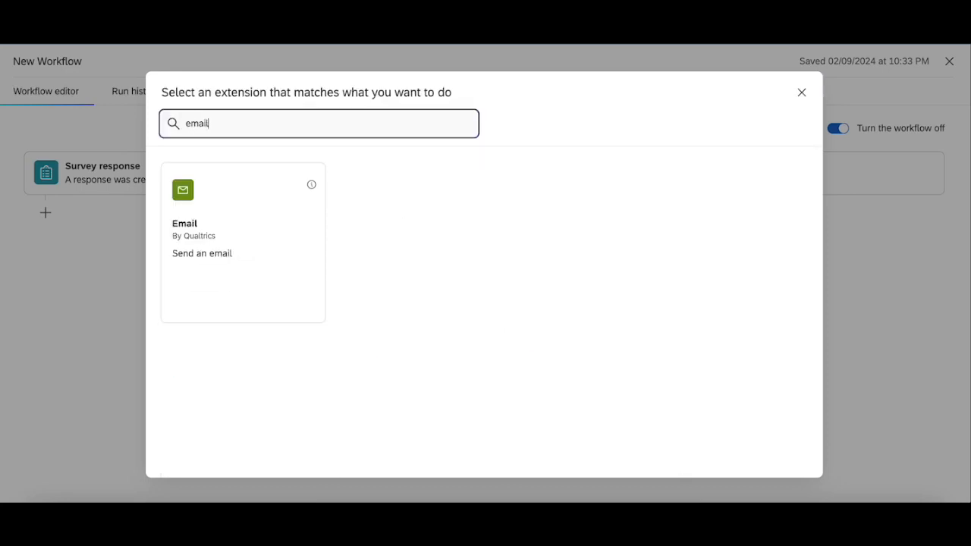
{"action": "left_click", "coordinate": [280, 216]}
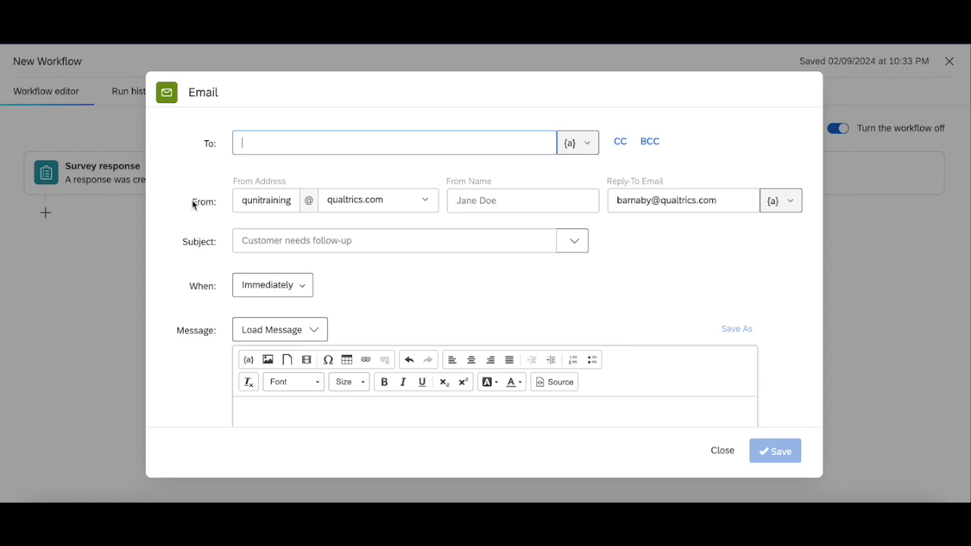
Fill in the recipient's email address and set the subject to "We have a new survey response!"
{"action": "type", "text": "ema"}
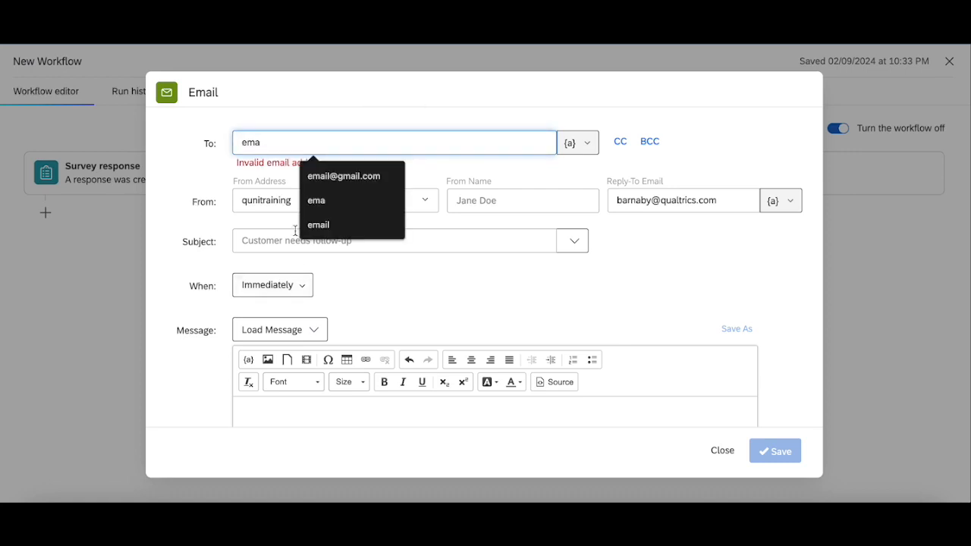
{"action": "left_click", "coordinate": [339, 180]}
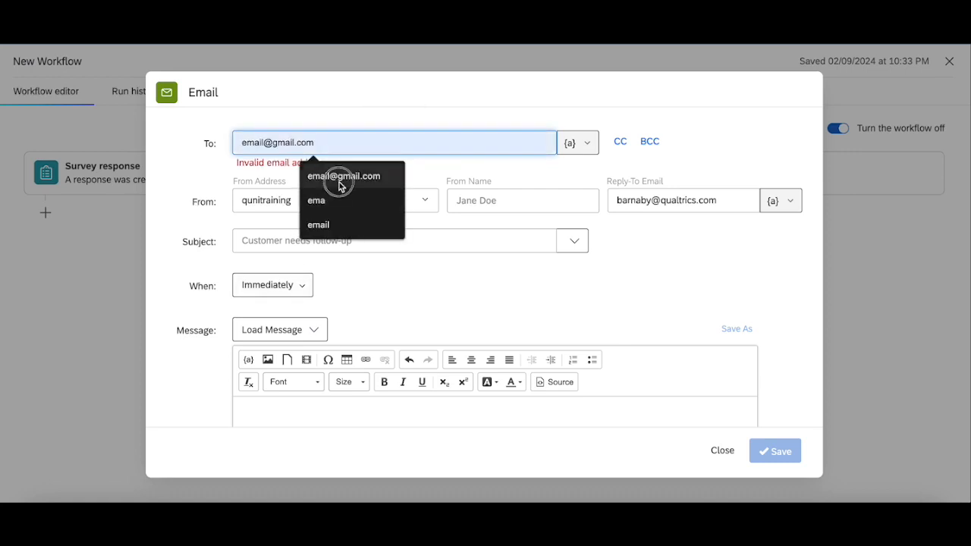
{"action": "left_click", "coordinate": [327, 240]}
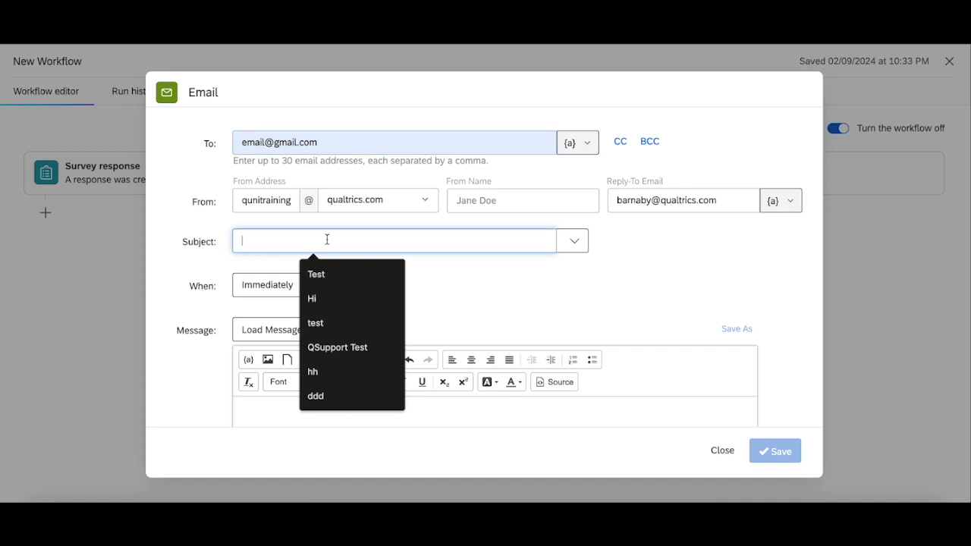
{"action": "type", "text": "w"}
{"action": "key", "text": "BackSpace"}
{"action": "type", "text": "We have a new survey response!"}
Write "Hello!" as the email message body
{"action": "scroll", "coordinate": [416, 328], "scroll_direction": "down", "scroll_amount": 2}
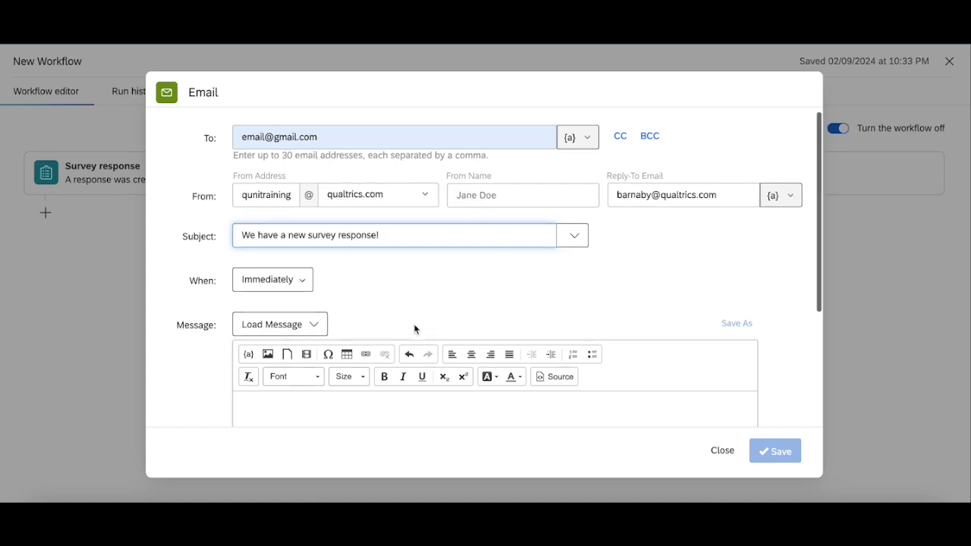
{"action": "scroll", "coordinate": [415, 329], "scroll_direction": "down", "scroll_amount": 3}
{"action": "left_click", "coordinate": [397, 336]}
{"action": "type", "text": "H"}
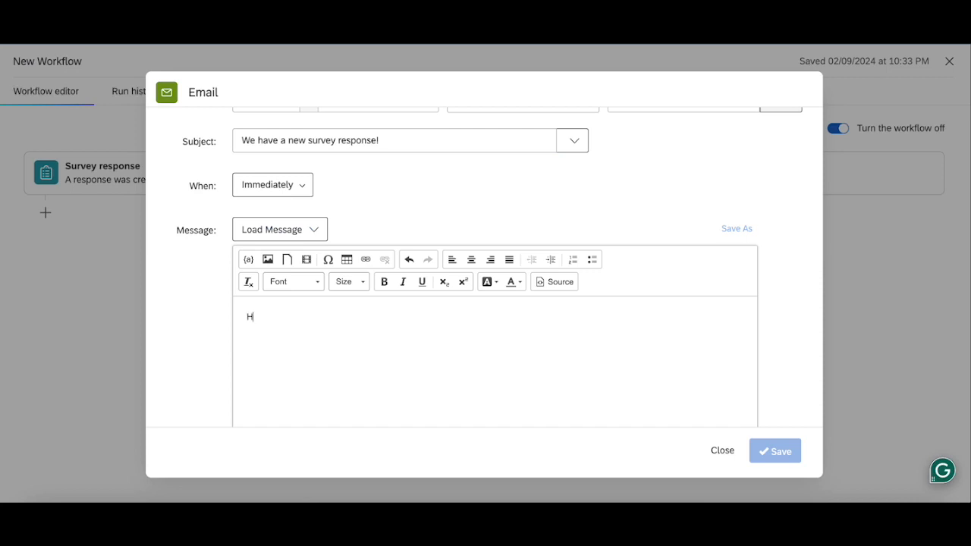
{"action": "type", "text": "ello!"}
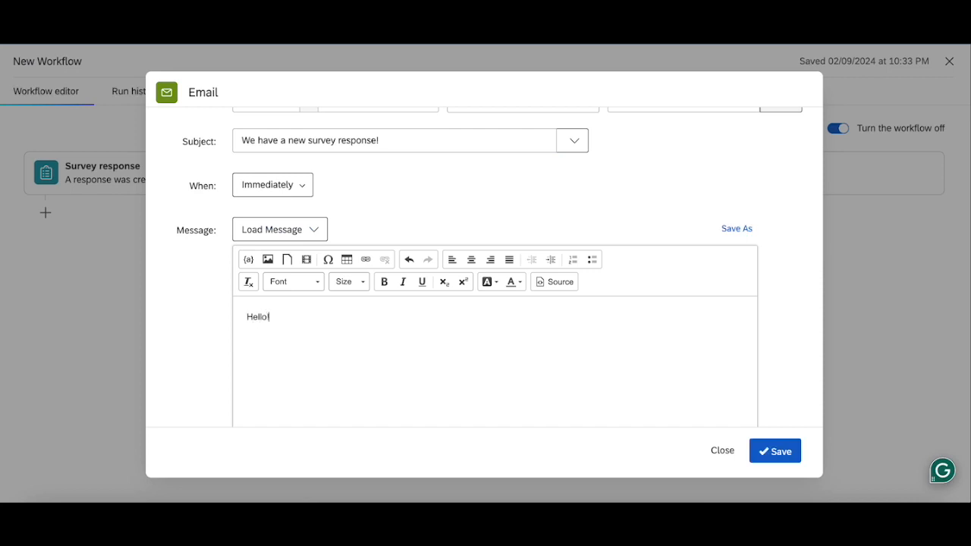
Enable Include Response Report for the email and save the task
{"action": "scroll", "coordinate": [416, 275], "scroll_direction": "down", "scroll_amount": 2}
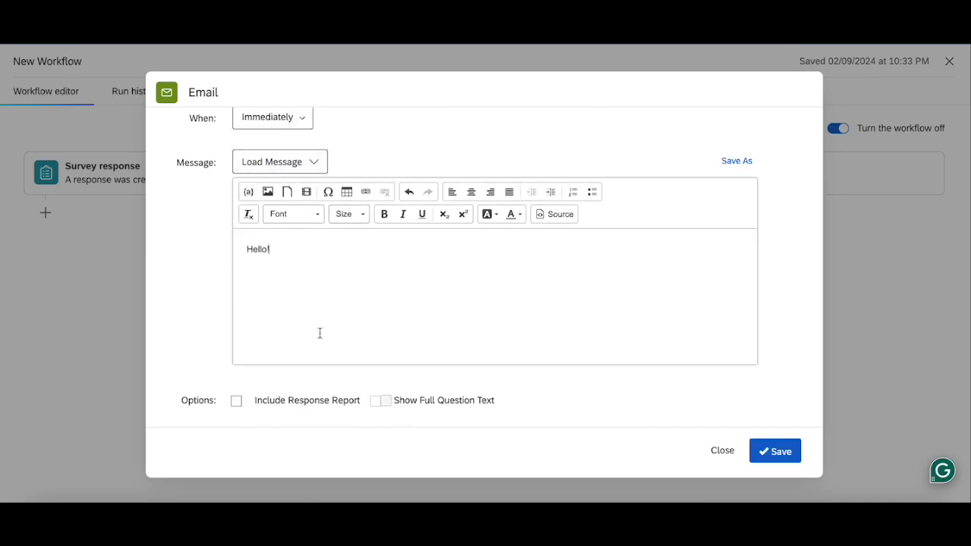
{"action": "left_click", "coordinate": [237, 401]}
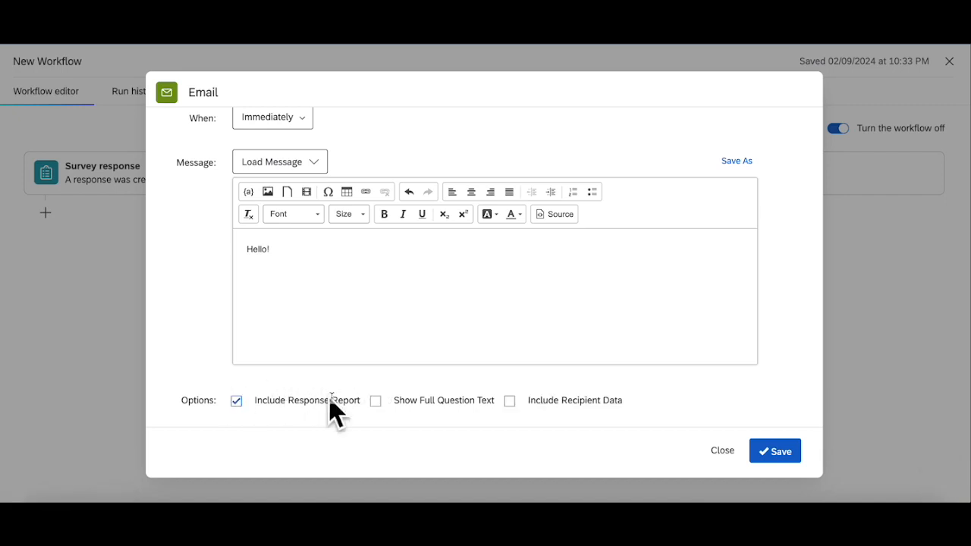
{"action": "scroll", "coordinate": [238, 225], "scroll_direction": "up", "scroll_amount": 1}
{"action": "scroll", "coordinate": [238, 224], "scroll_direction": "up", "scroll_amount": 3}
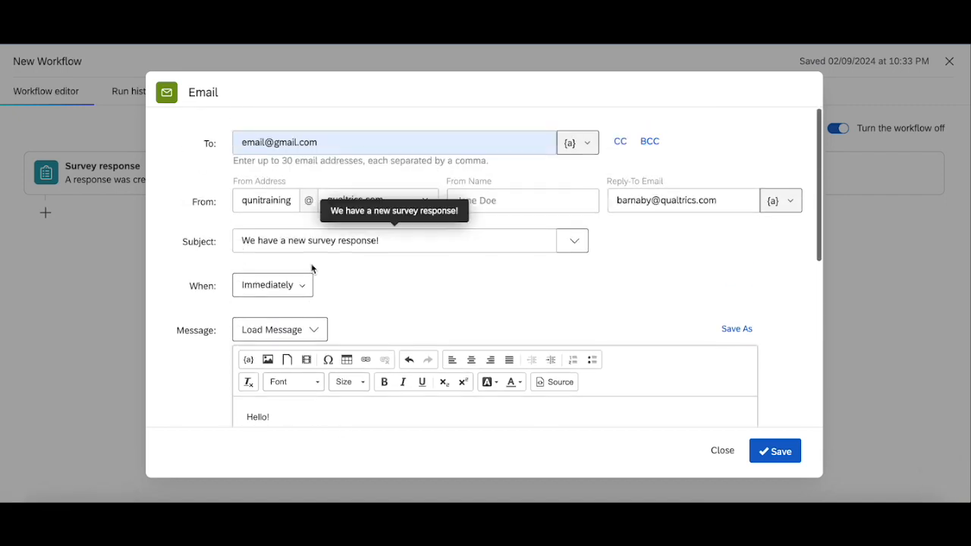
{"action": "scroll", "coordinate": [343, 266], "scroll_direction": "down", "scroll_amount": 5}
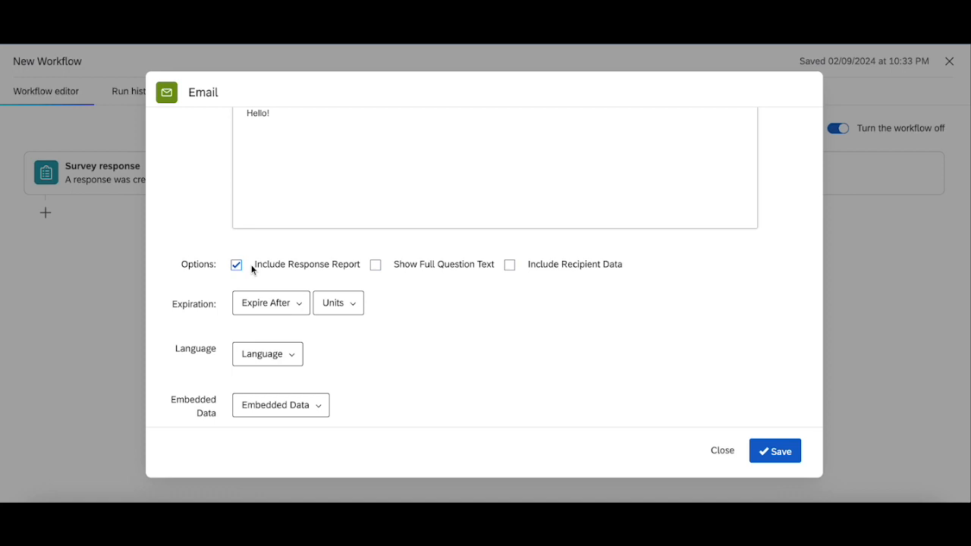
{"action": "scroll", "coordinate": [252, 270], "scroll_direction": "down", "scroll_amount": 1}
{"action": "left_click", "coordinate": [774, 453]}
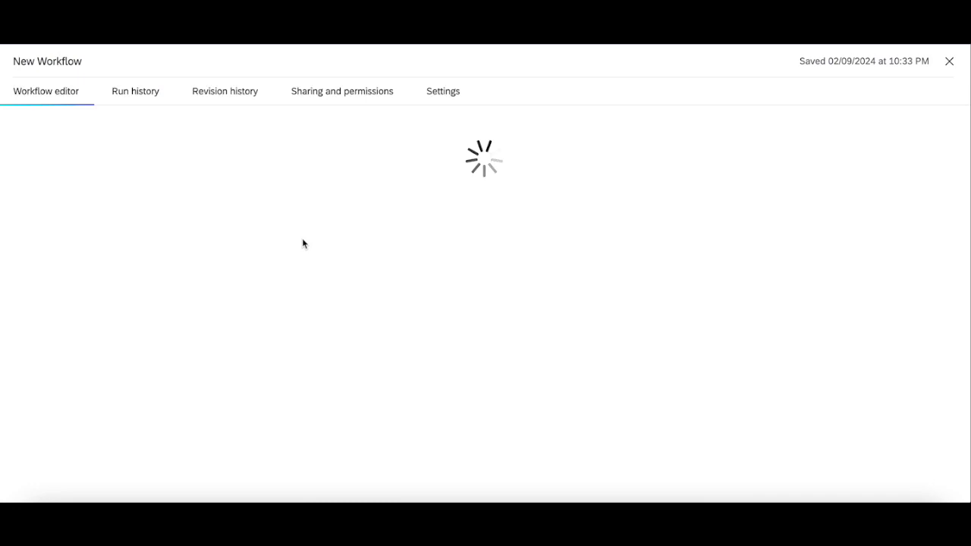
Reopen the saved Email task, review its message and options, and save it again
{"action": "left_click", "coordinate": [294, 244]}
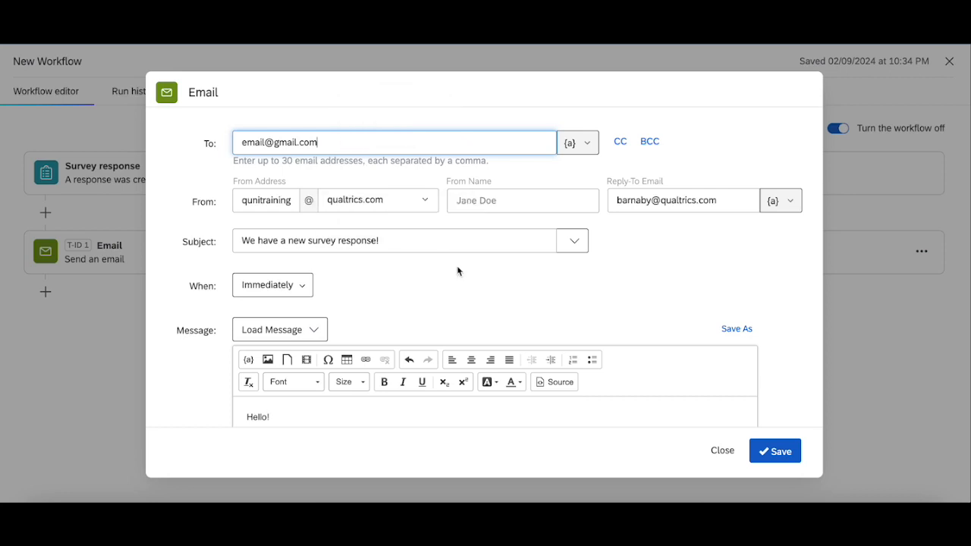
{"action": "scroll", "coordinate": [458, 271], "scroll_direction": "down", "scroll_amount": 2}
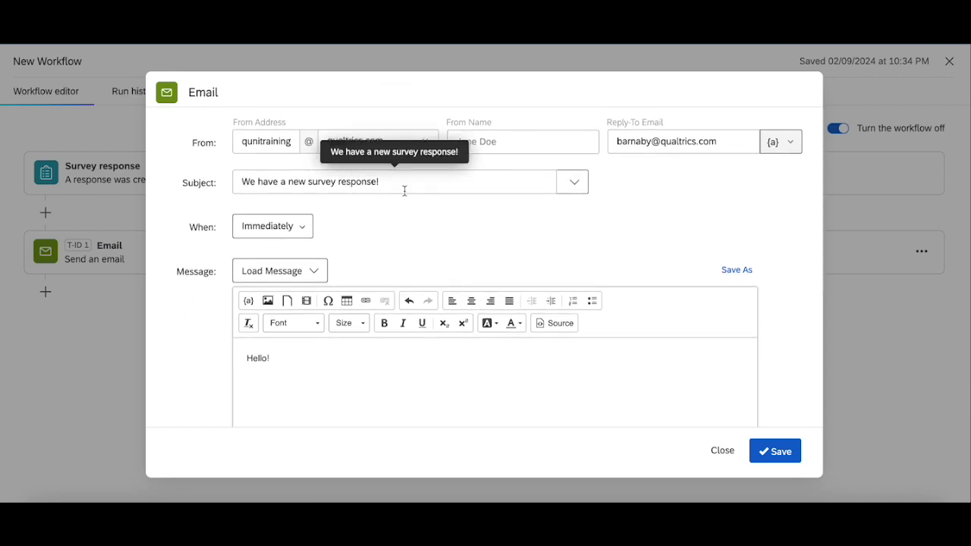
{"action": "left_click", "coordinate": [293, 384]}
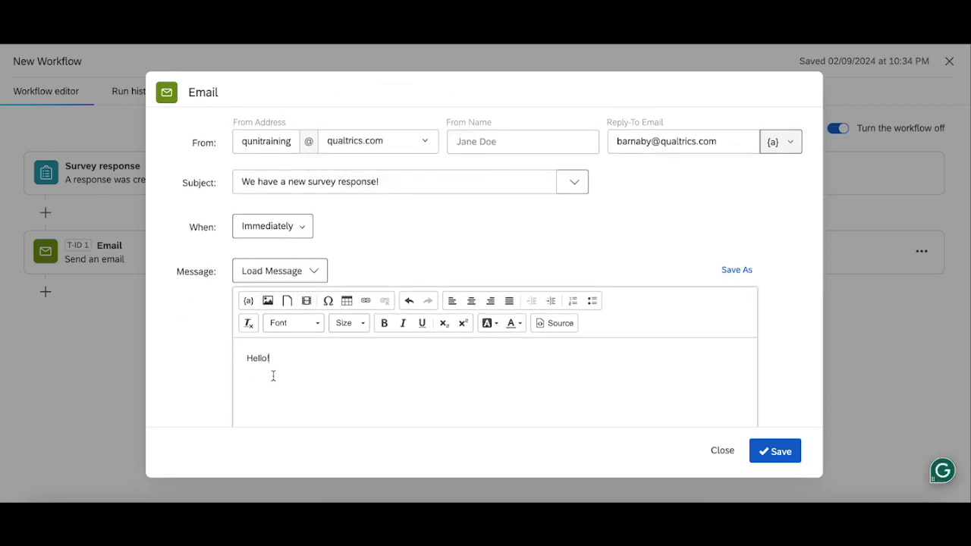
{"action": "scroll", "coordinate": [274, 375], "scroll_direction": "down", "scroll_amount": 5}
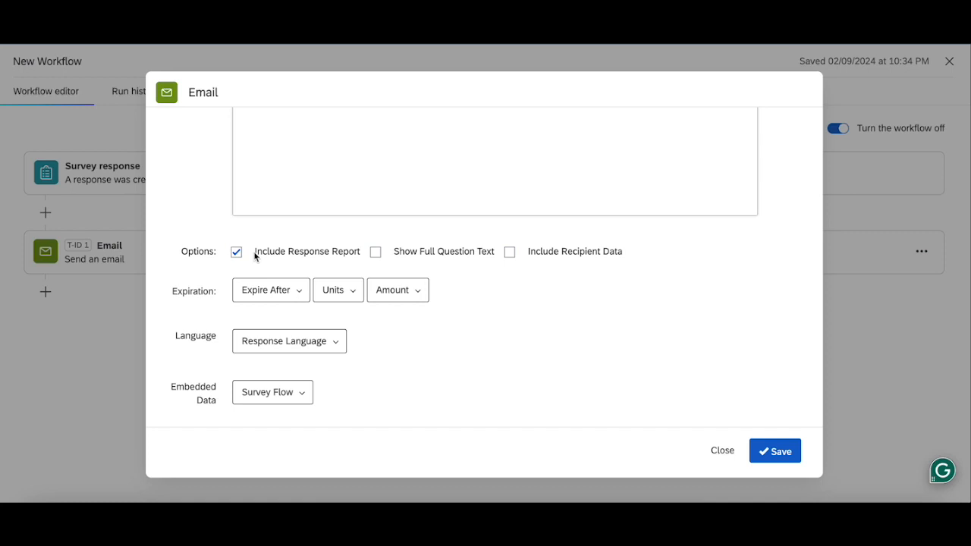
{"action": "left_click", "coordinate": [773, 452]}
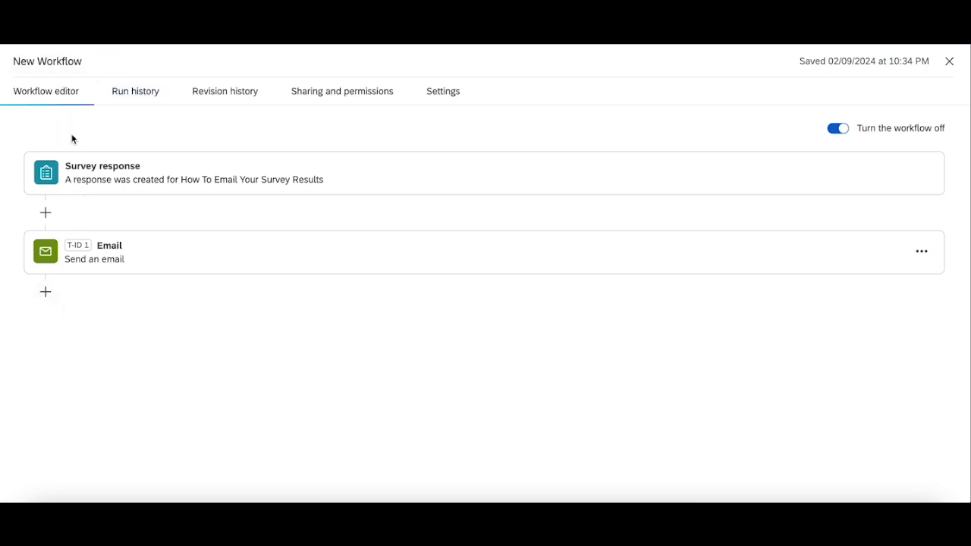
Add another task below the existing Email task, searching the extensions for "ema" and choosing Email
{"action": "left_click", "coordinate": [46, 292]}
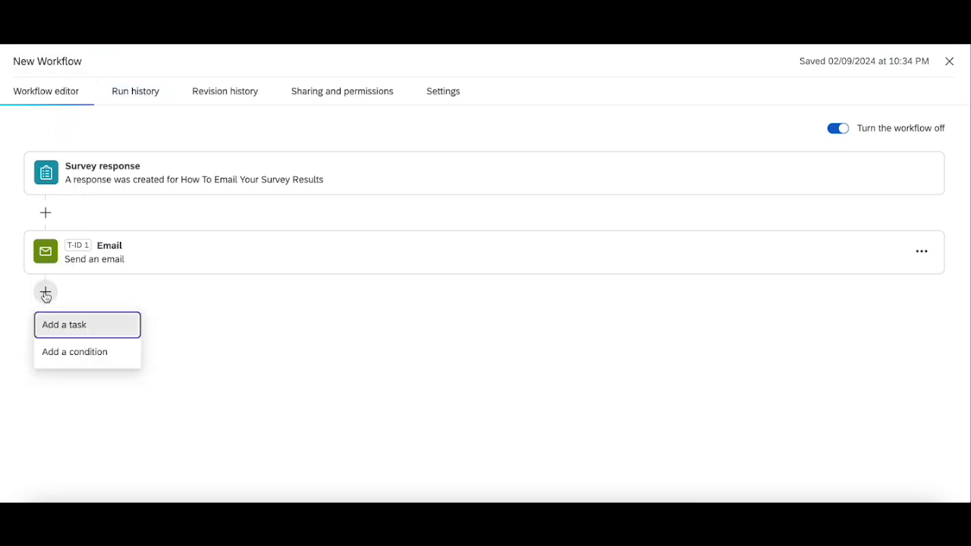
{"action": "left_click", "coordinate": [67, 328]}
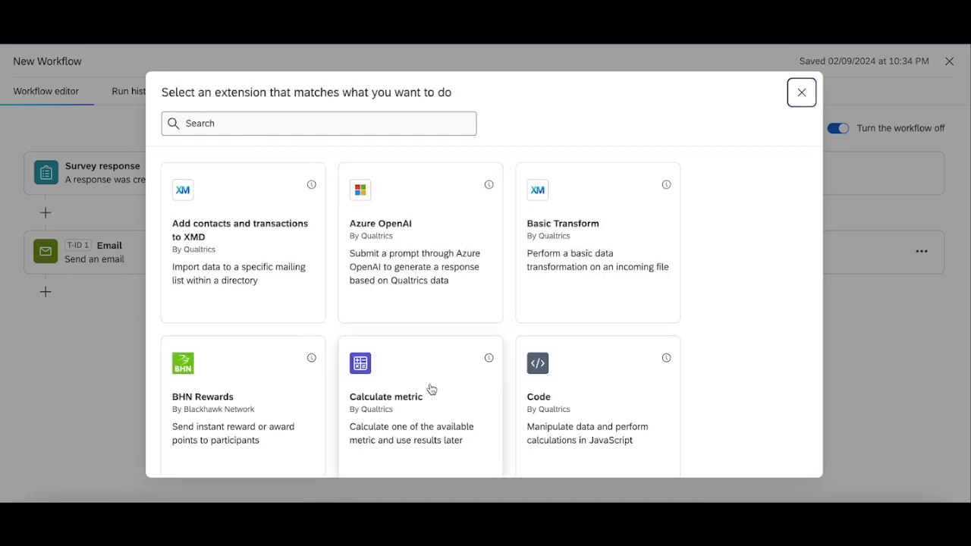
{"action": "scroll", "coordinate": [507, 420], "scroll_direction": "down", "scroll_amount": 2}
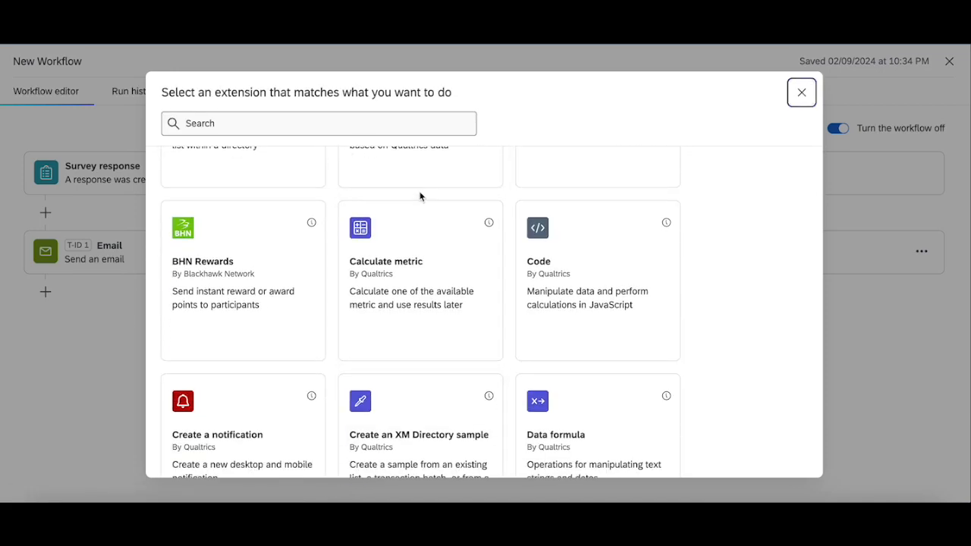
{"action": "scroll", "coordinate": [525, 319], "scroll_direction": "down", "scroll_amount": 5}
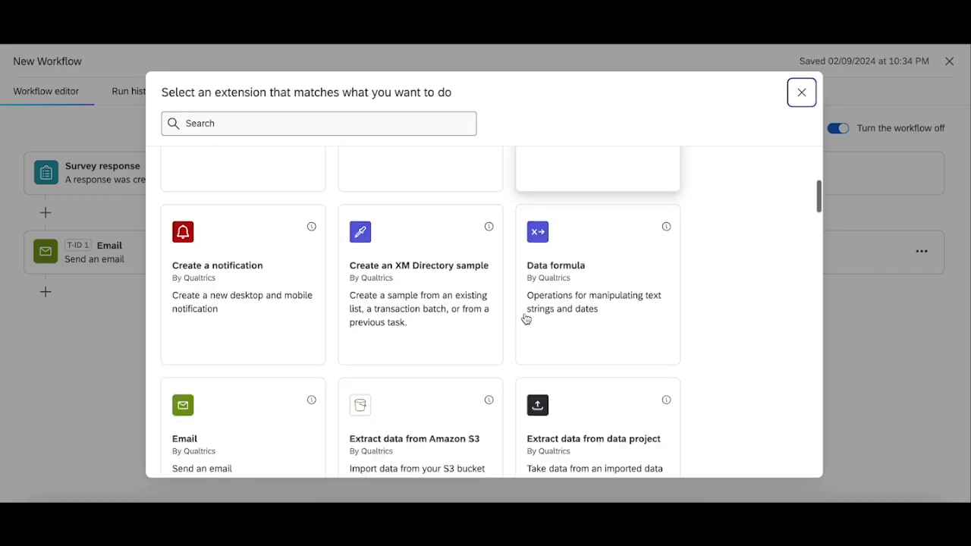
{"action": "scroll", "coordinate": [524, 318], "scroll_direction": "up", "scroll_amount": 3}
{"action": "scroll", "coordinate": [524, 318], "scroll_direction": "up", "scroll_amount": 4}
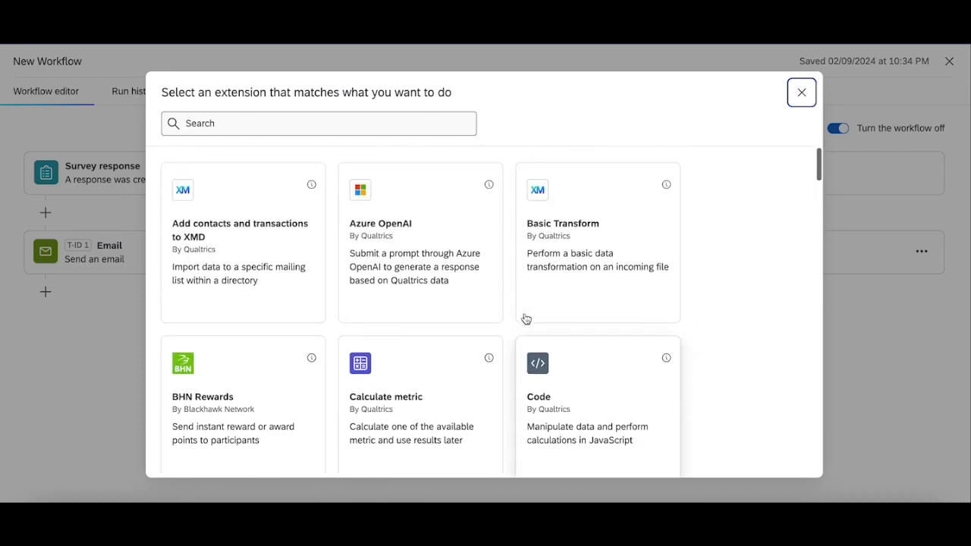
{"action": "left_click", "coordinate": [349, 128]}
{"action": "type", "text": "i"}
{"action": "key", "text": "BackSpace"}
{"action": "type", "text": "ema"}
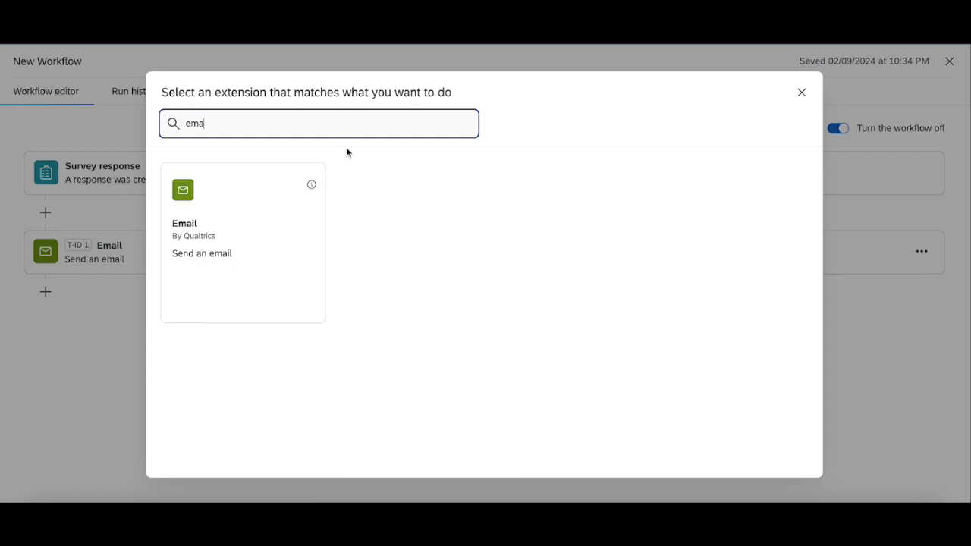
{"action": "left_click", "coordinate": [257, 213]}
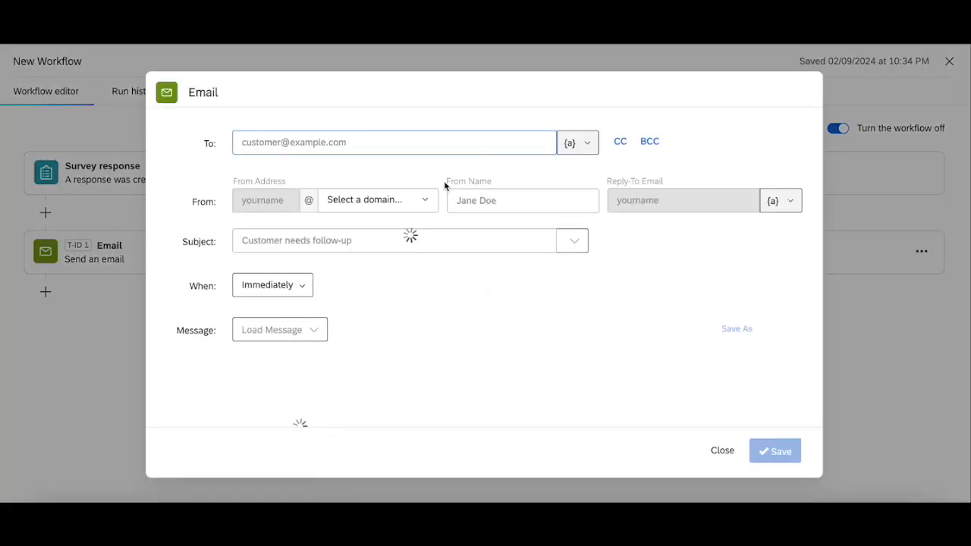
Set the new email's recipient to piped text from the Recipient Email panel field
{"action": "left_click", "coordinate": [573, 144]}
{"action": "left_click", "coordinate": [566, 122]}
{"action": "left_click", "coordinate": [574, 144]}
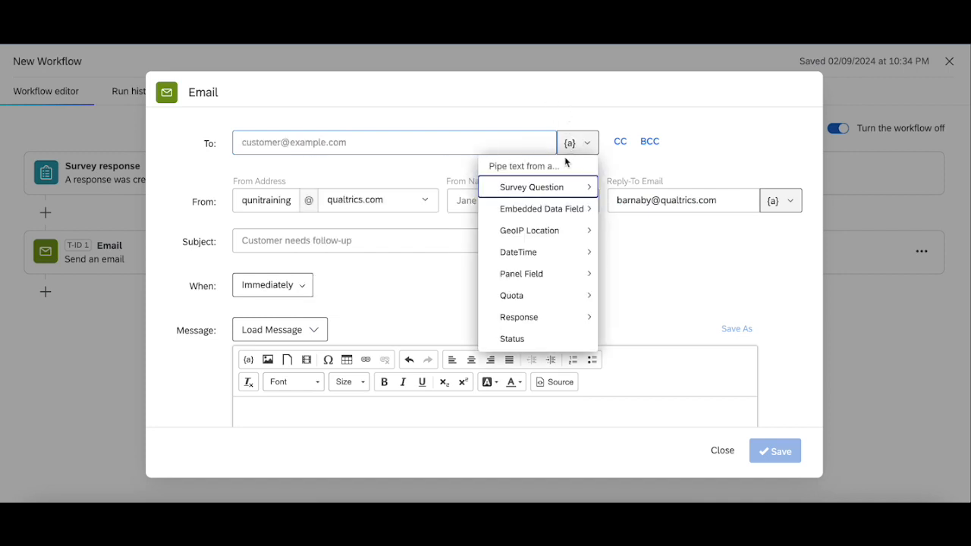
{"action": "mouse_move", "coordinate": [548, 253]}
{"action": "mouse_move", "coordinate": [549, 275]}
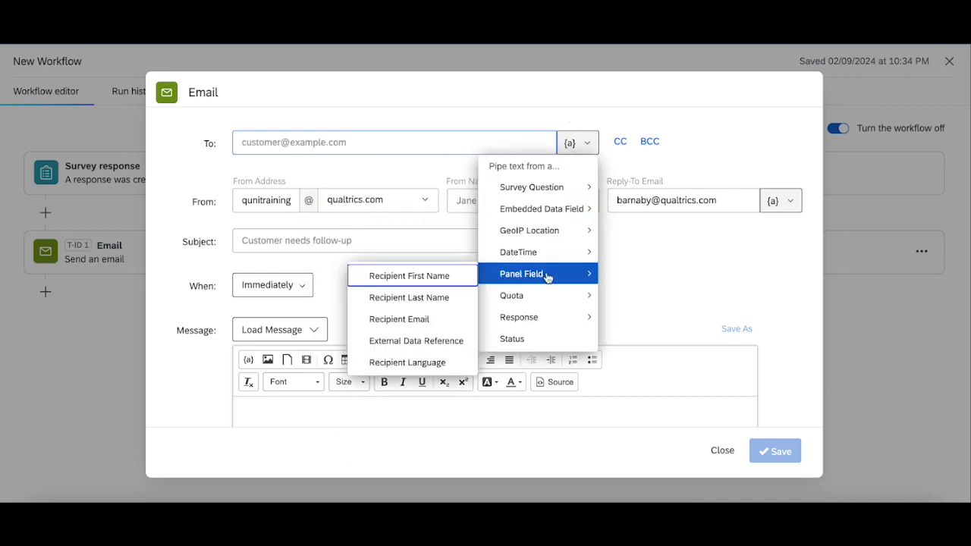
{"action": "left_click", "coordinate": [418, 322]}
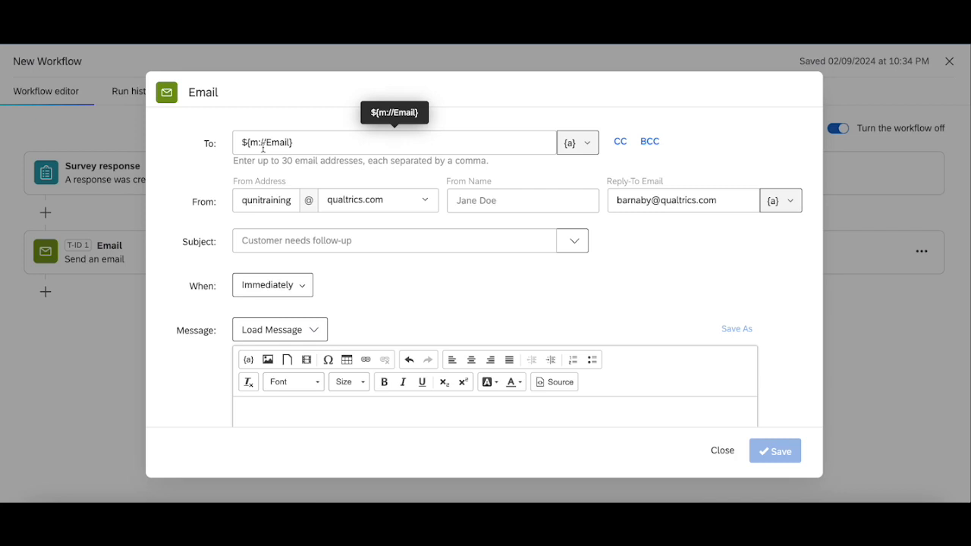
Set the email subject to "Here's your response!" and write "Hello!" as the message body
{"action": "left_click", "coordinate": [364, 236]}
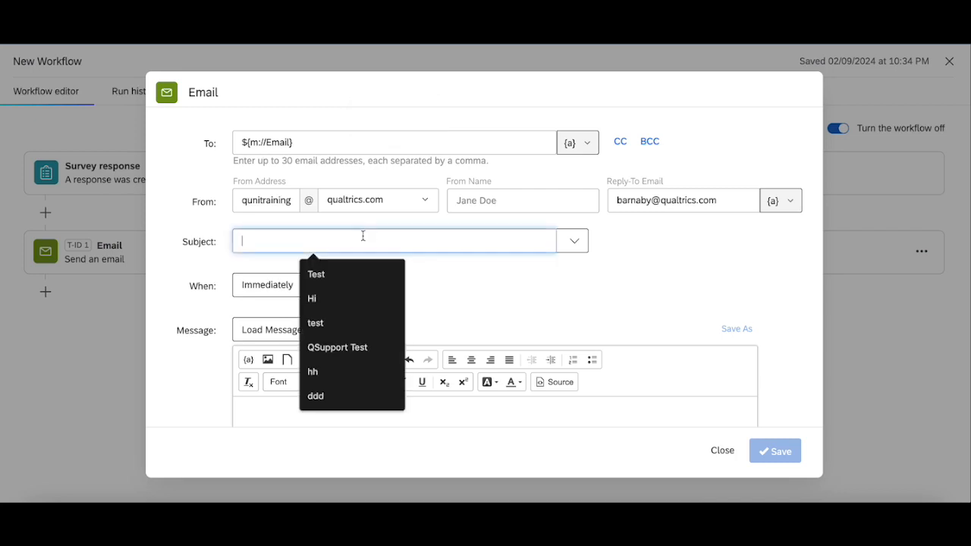
{"action": "type", "text": "Here'"}
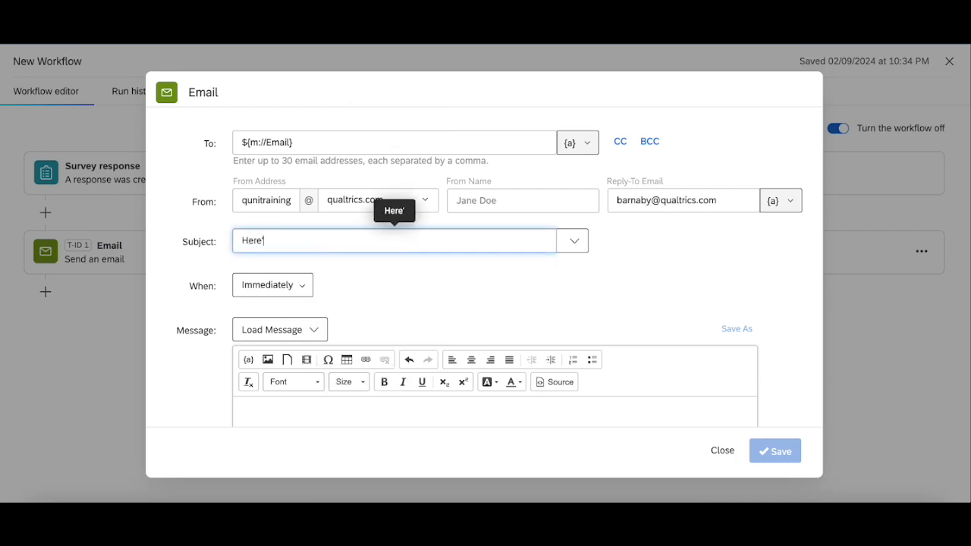
{"action": "type", "text": "s your res"}
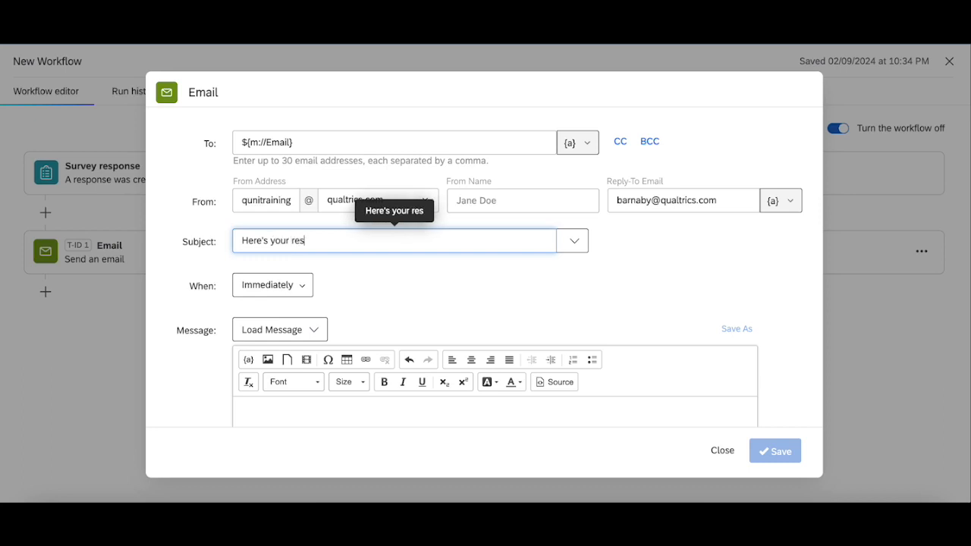
{"action": "type", "text": "ponse!"}
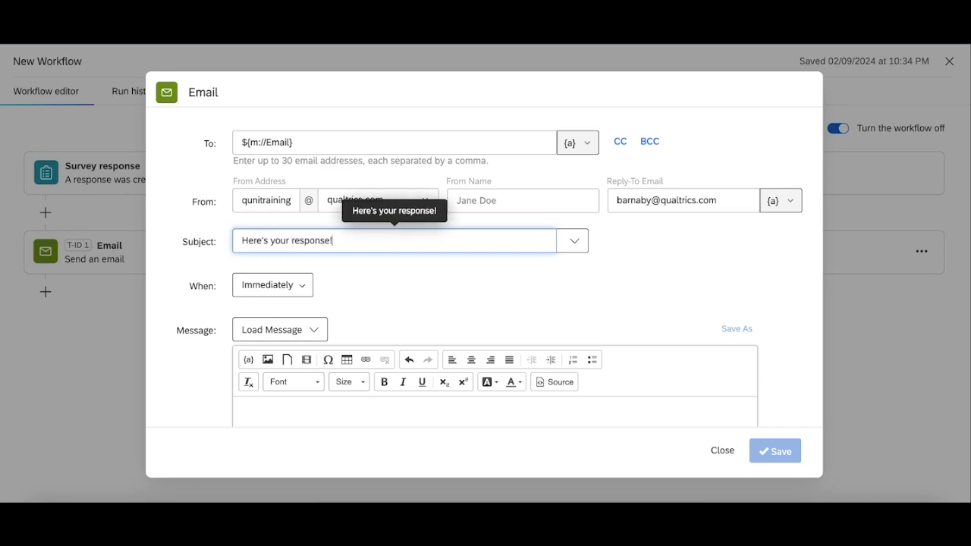
{"action": "scroll", "coordinate": [470, 372], "scroll_direction": "down", "scroll_amount": 2}
{"action": "left_click", "coordinate": [461, 409]}
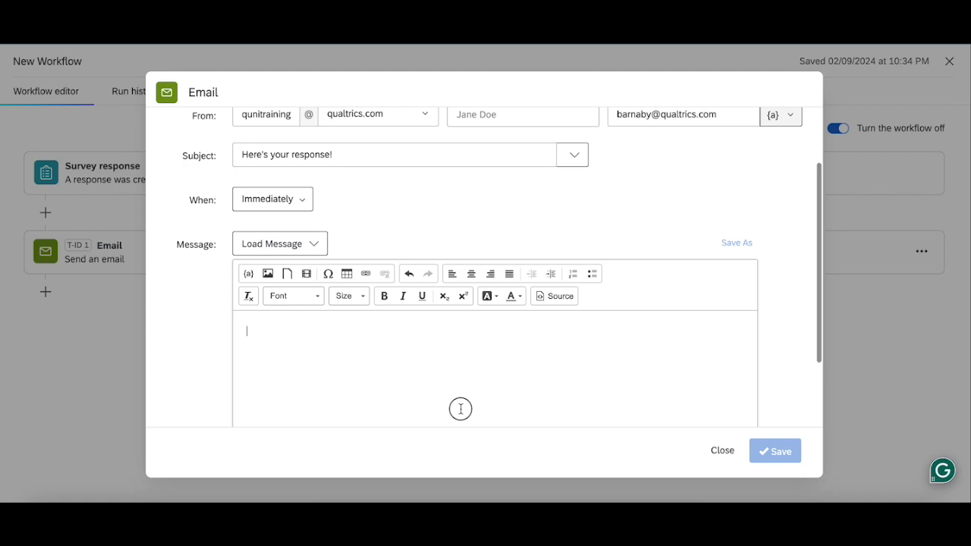
{"action": "type", "text": "Hello!"}
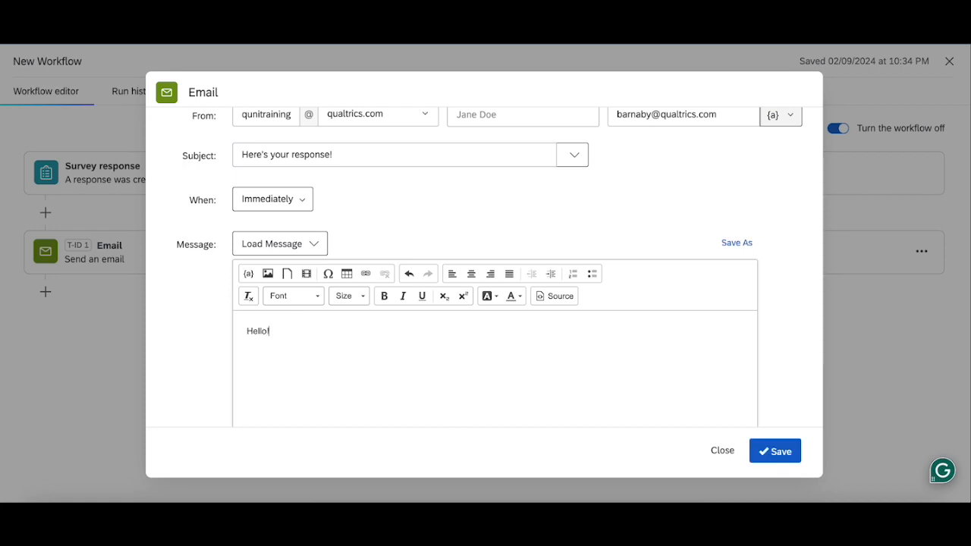
Include the response report in the second email and save the task
{"action": "scroll", "coordinate": [486, 303], "scroll_direction": "down", "scroll_amount": 2}
{"action": "left_click", "coordinate": [237, 401]}
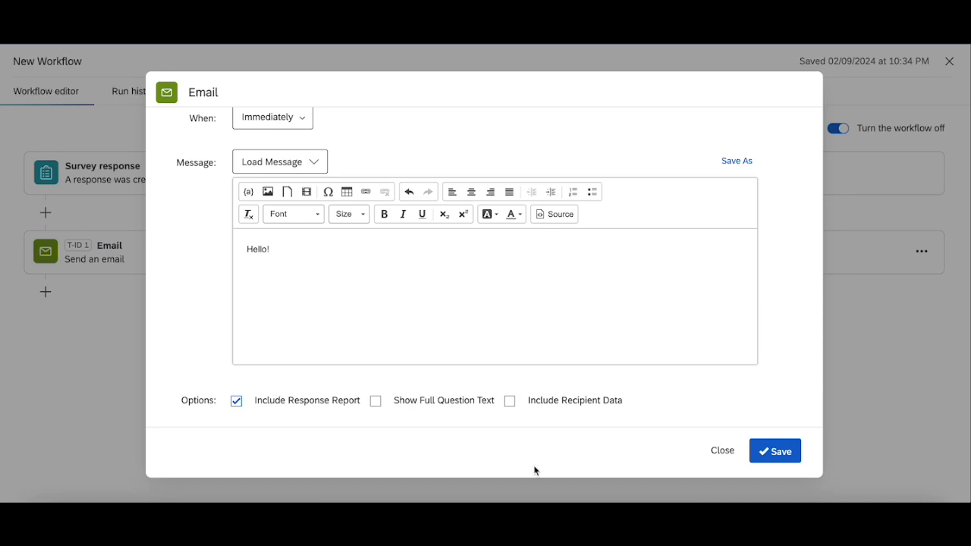
{"action": "left_click", "coordinate": [772, 449]}
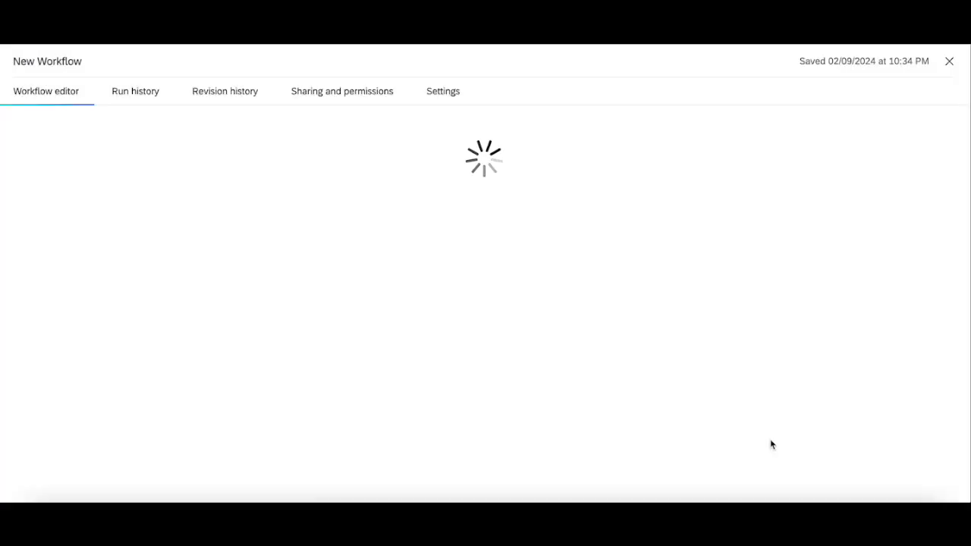
Rename the workflow as "Email Notification Workflow"
{"action": "triple_click", "coordinate": [75, 61]}
{"action": "type", "text": "Emailn"}
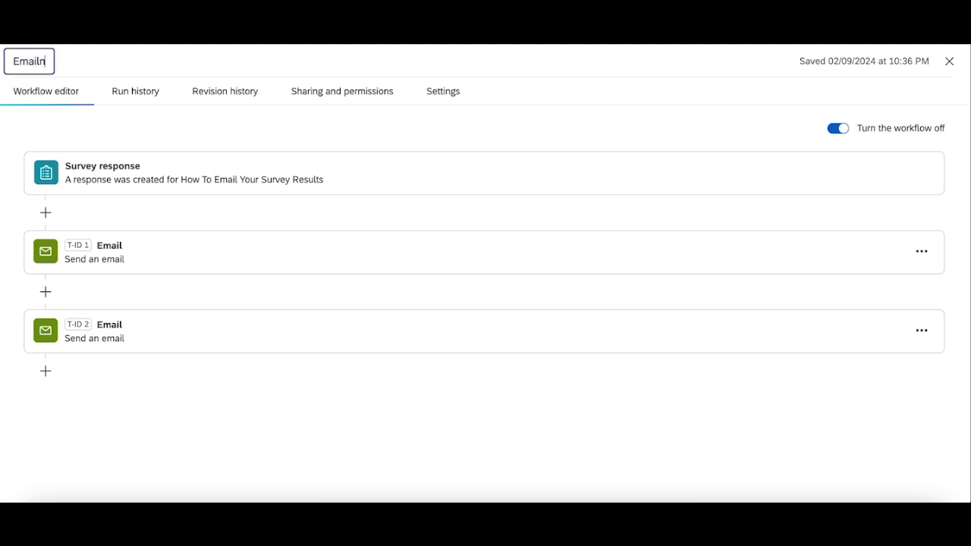
{"action": "key", "text": "BackSpace"}
{"action": "type", "text": "Notifica"}
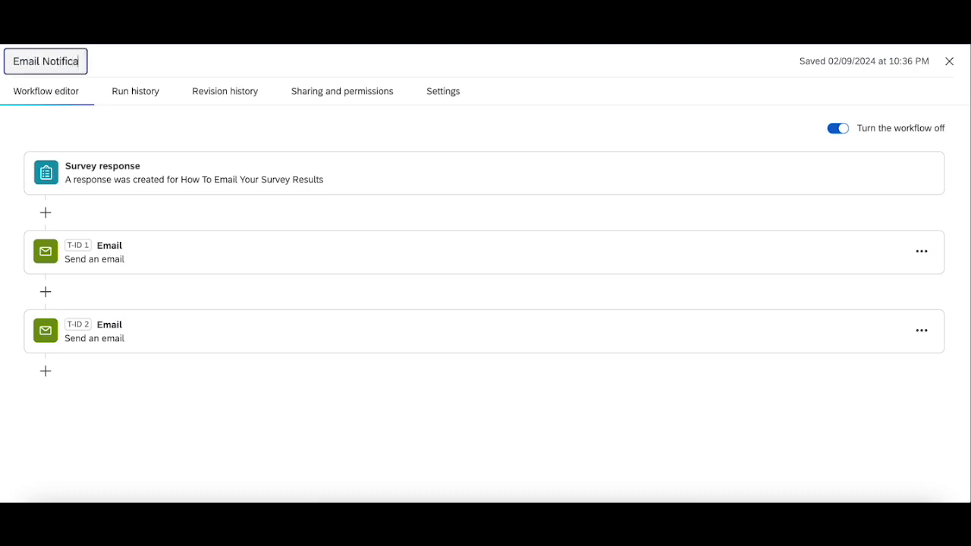
{"action": "type", "text": "tion Wo"}
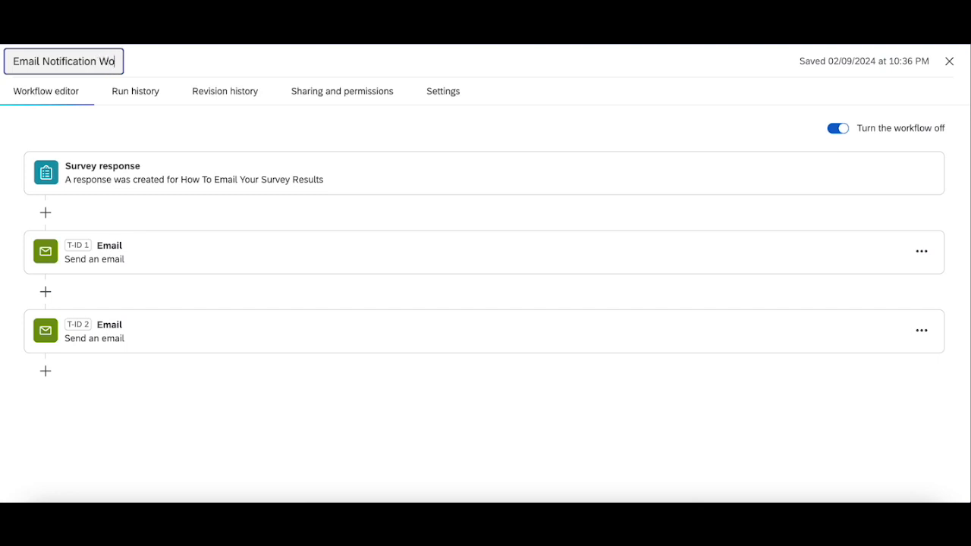
{"action": "type", "text": "rkflow"}
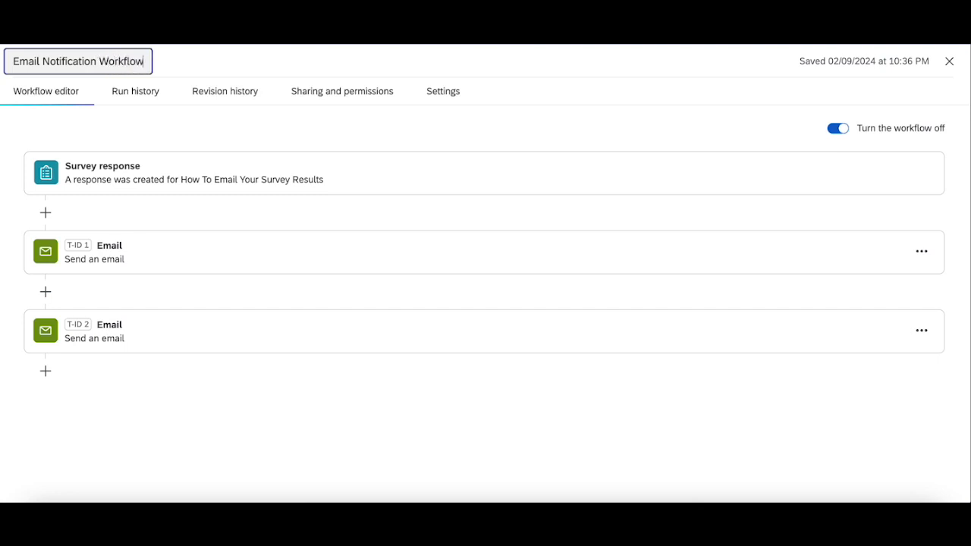
Review the Survey response event's settings without changing them, and close and reopen the workflow from the workflow list
{"action": "left_click", "coordinate": [311, 174]}
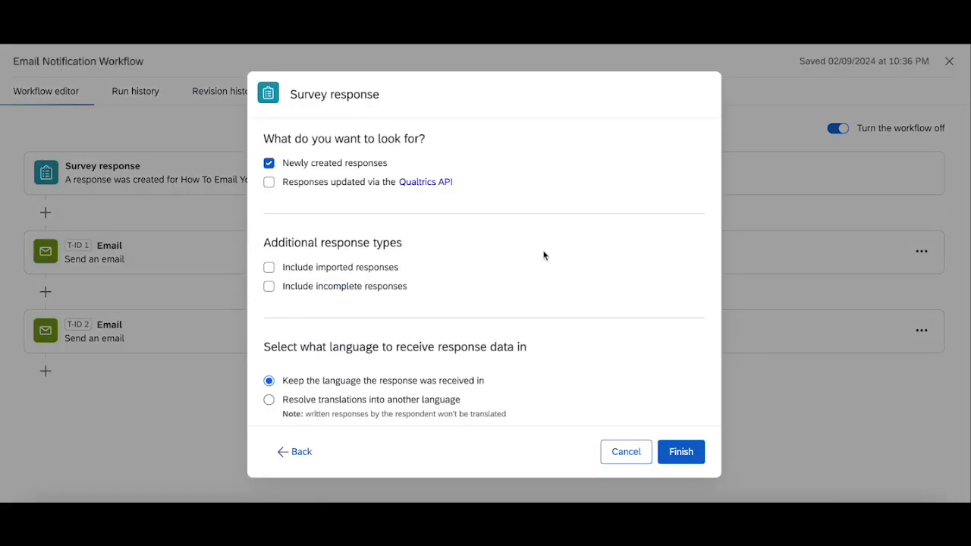
{"action": "left_click", "coordinate": [619, 452]}
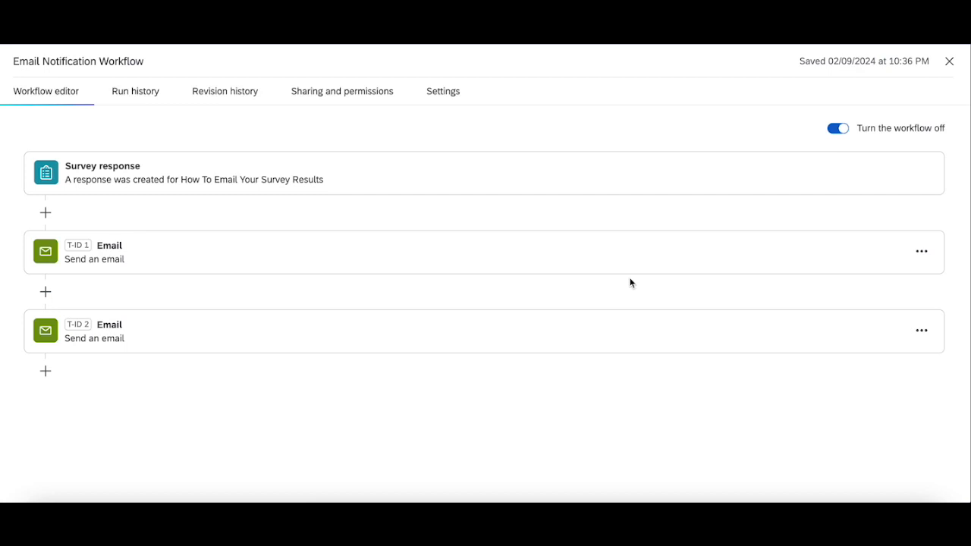
{"action": "left_click", "coordinate": [949, 62]}
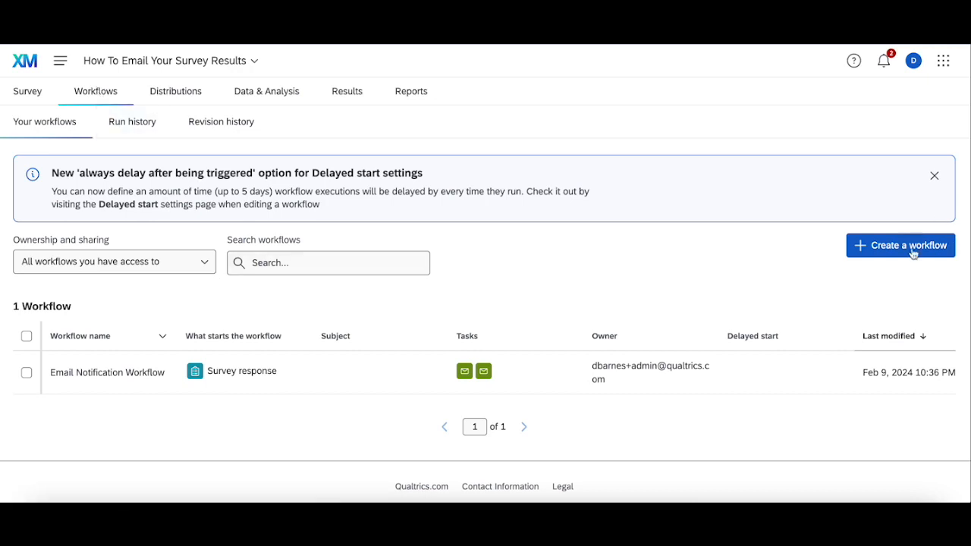
{"action": "left_click", "coordinate": [381, 378]}
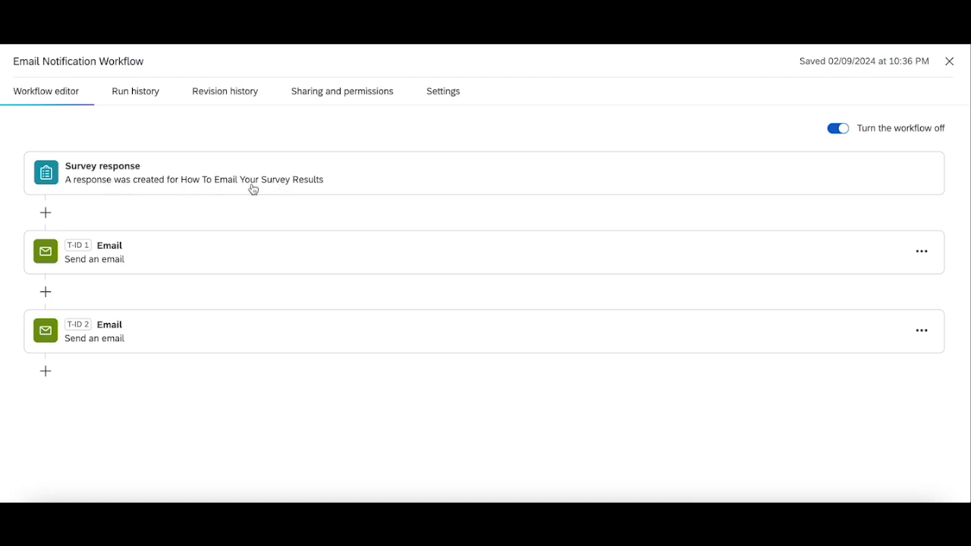
Review the recipient and subject of the first Email task and close it without saving
{"action": "left_click", "coordinate": [277, 251]}
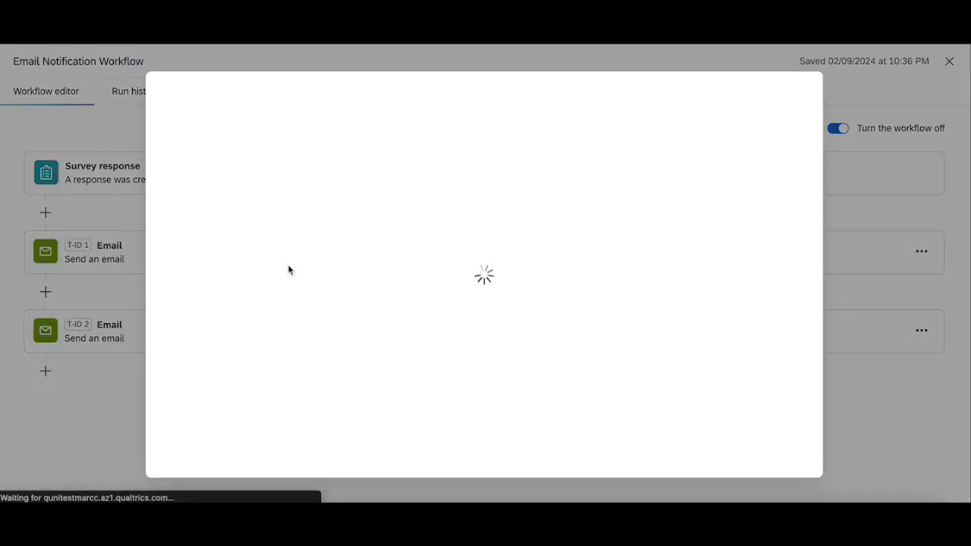
{"action": "left_click", "coordinate": [405, 136]}
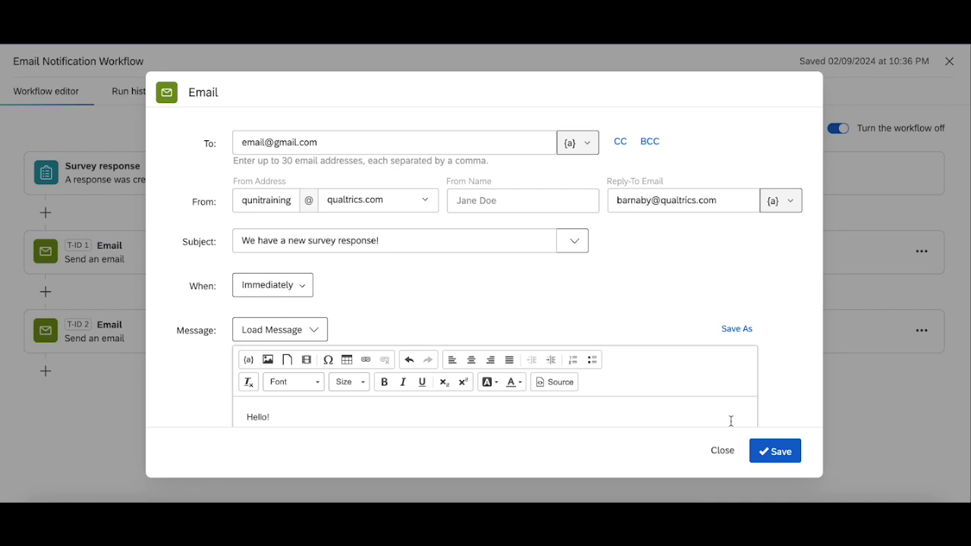
{"action": "left_click", "coordinate": [724, 453]}
Open the second Email task and review its piped recipient address and the response report option
{"action": "left_click", "coordinate": [583, 333]}
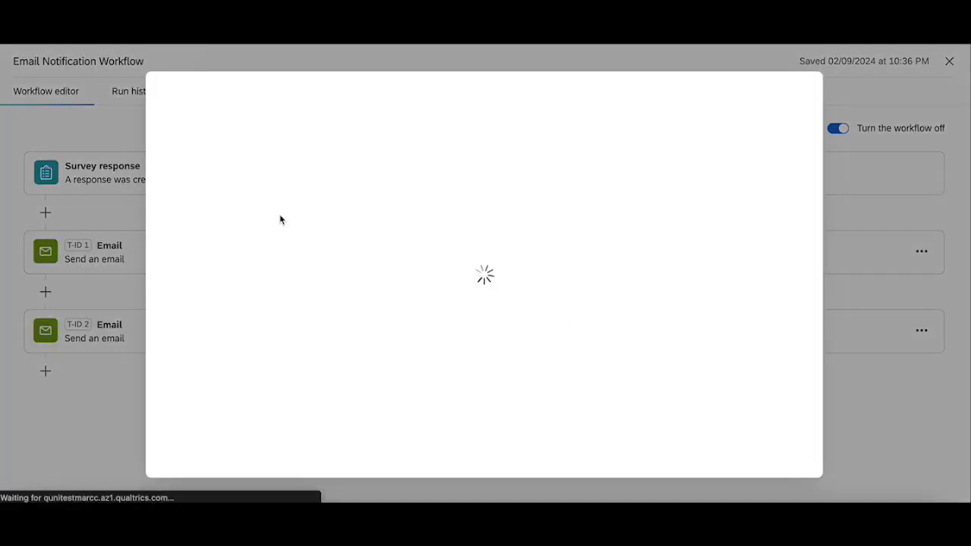
{"action": "left_click", "coordinate": [239, 143]}
{"action": "left_click_drag", "start_coordinate": [239, 144], "coordinate": [320, 144]}
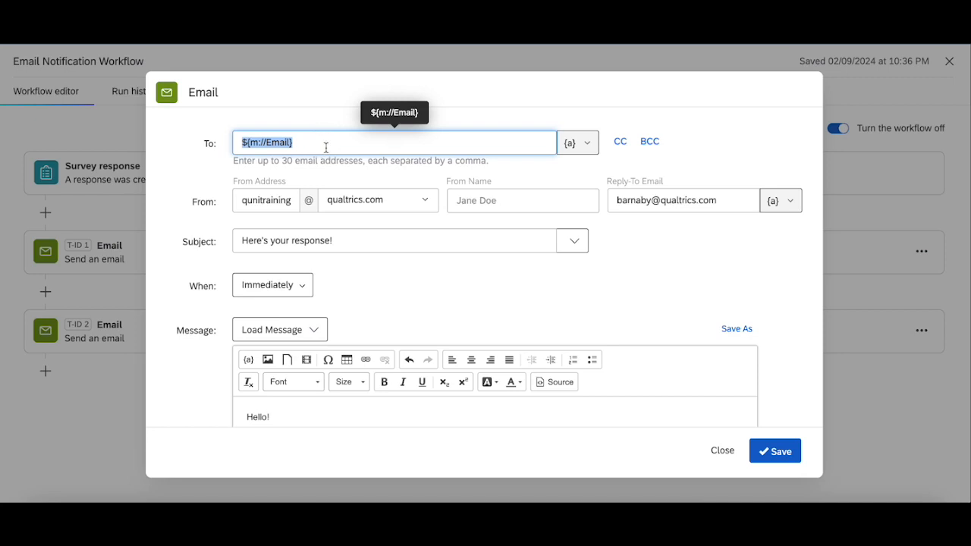
{"action": "scroll", "coordinate": [423, 263], "scroll_direction": "down", "scroll_amount": 5}
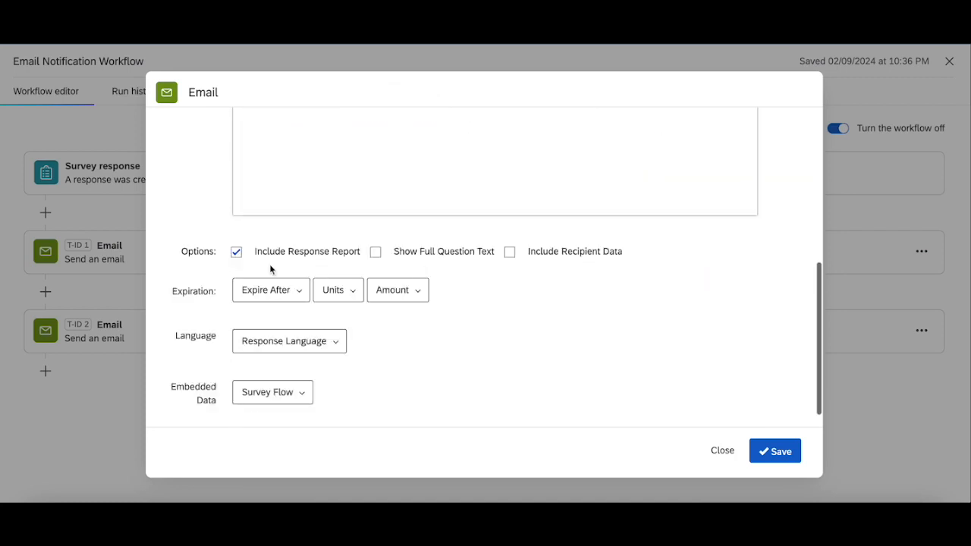